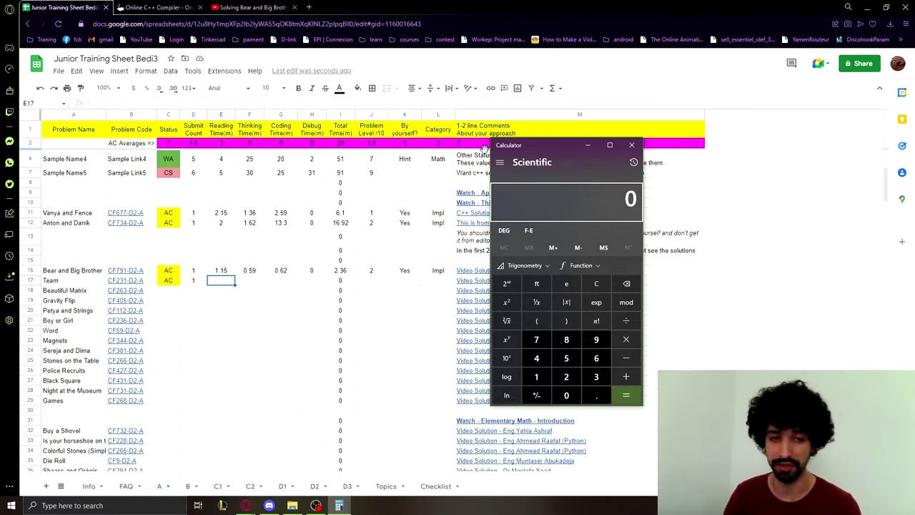
Clear the calculator and divide 100 by 60 to get the seconds-to-decimal-minutes conversion factor
key("5")
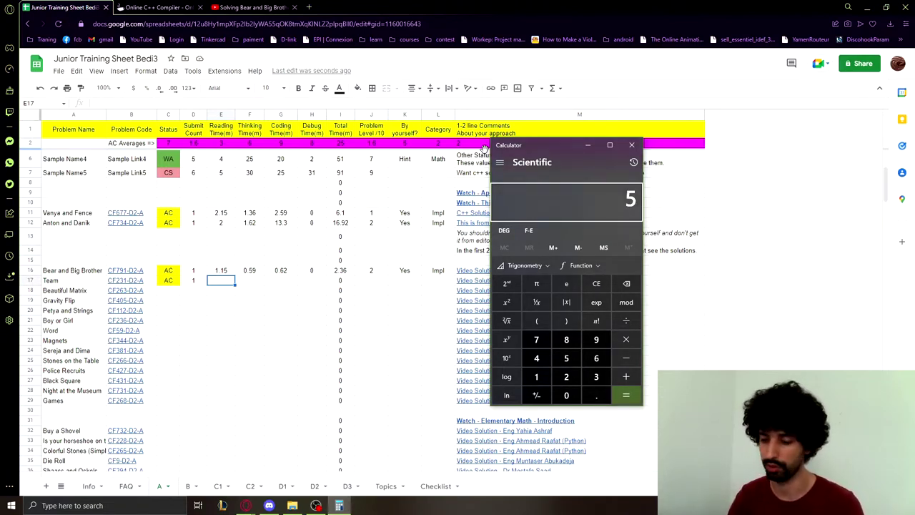
key("Escape")
key("1")
key("0")
key("0")
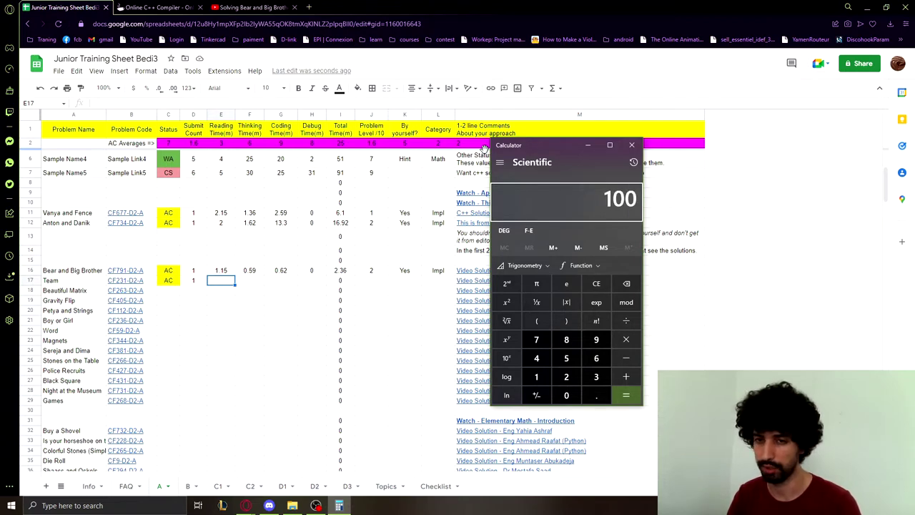
key("slash")
key("6")
key("0")
key("Return")
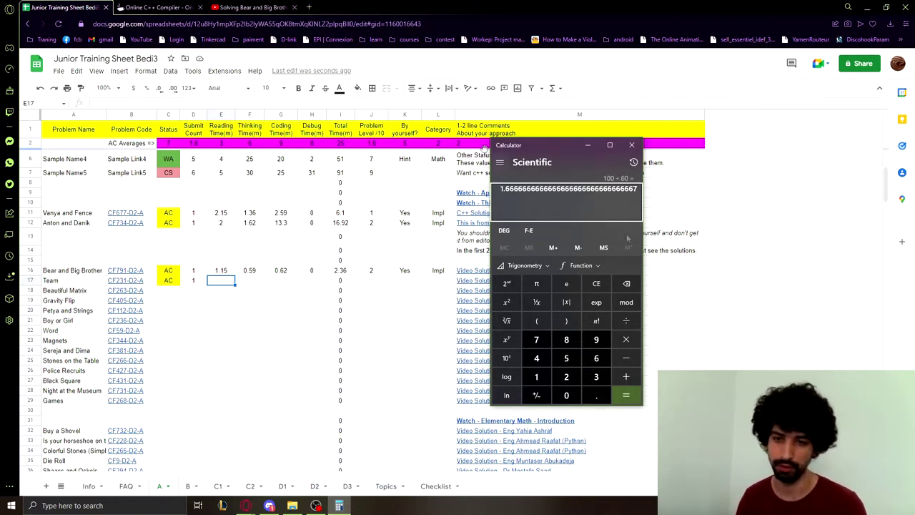
Multiply the conversion factor 1.6666666666666666666666666666667 by 57 in the calculator
left_click(587, 285)
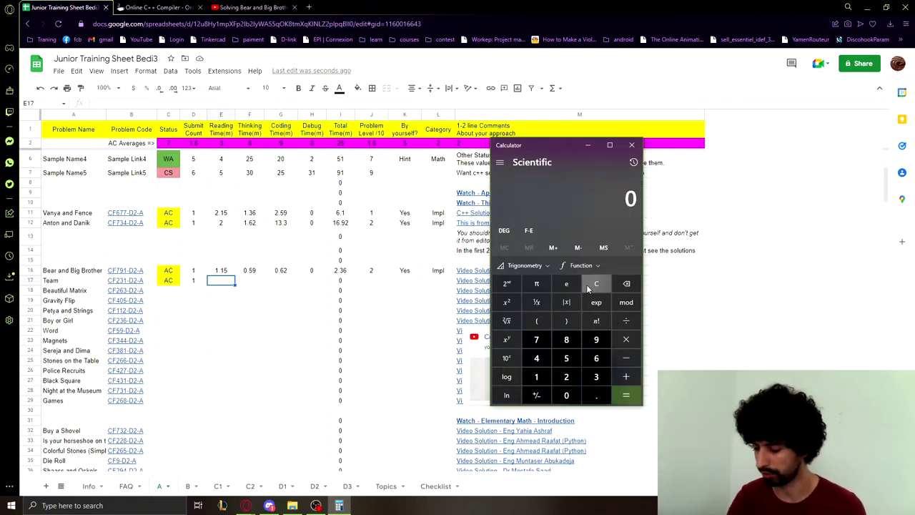
type("57")
type("1.6666666666666666666666666666667")
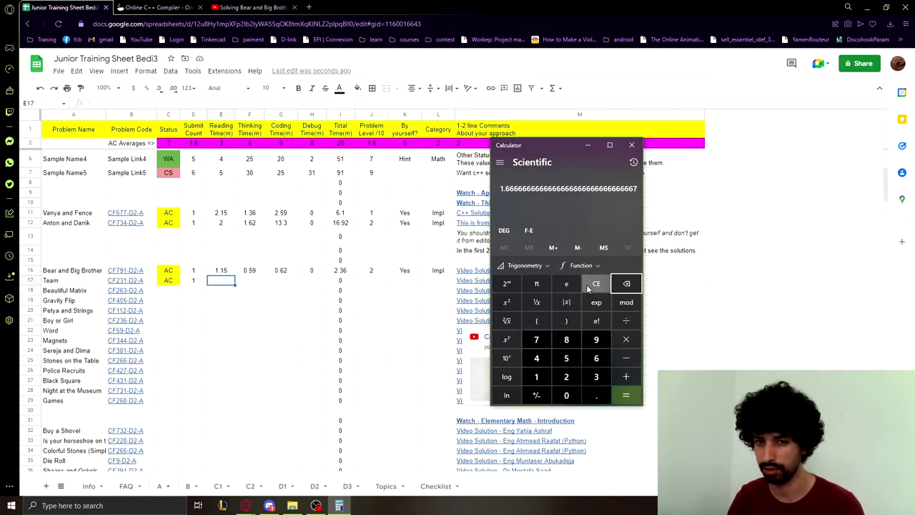
key("Return")
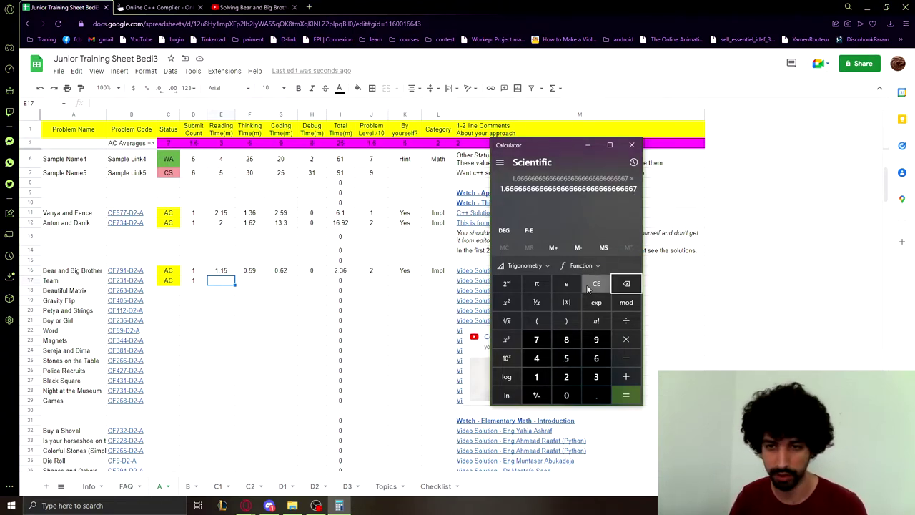
key("asterisk")
type("1.6666666666666666666666666666666")
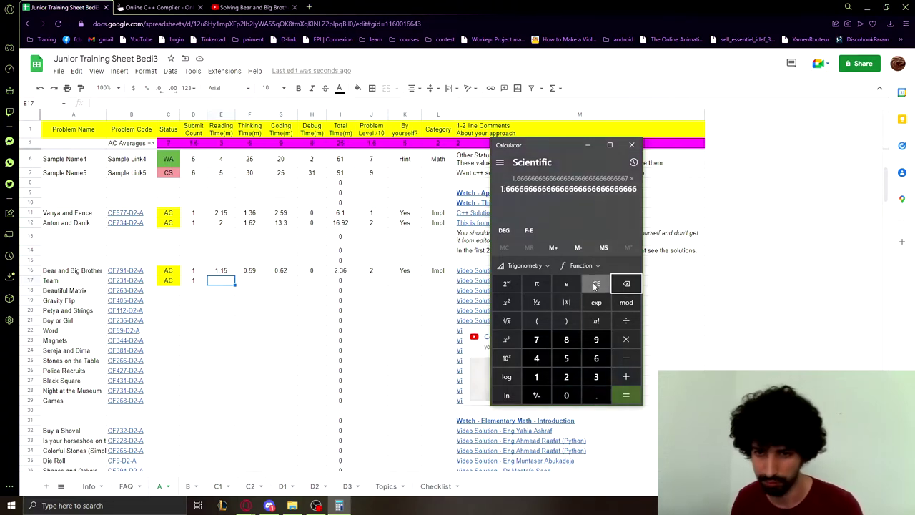
left_click(594, 285)
type("57")
key("Return")
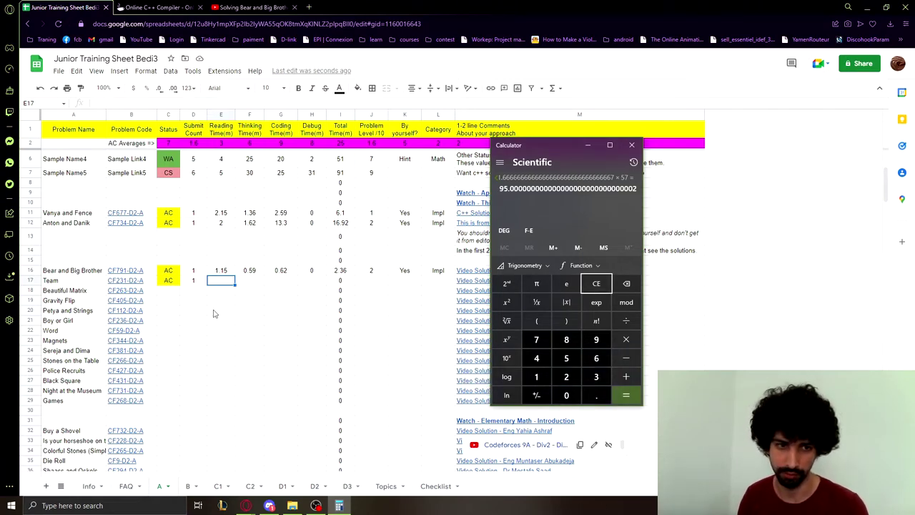
Switch to the training sheet and enter 1.95 as the reading time for the Team problem, consulting the calculator history for the decimals
type("1")
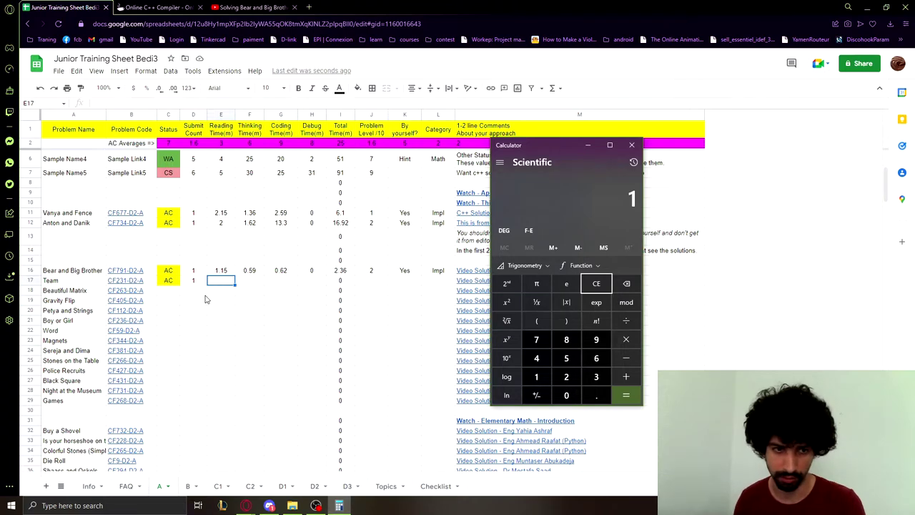
left_click(225, 280)
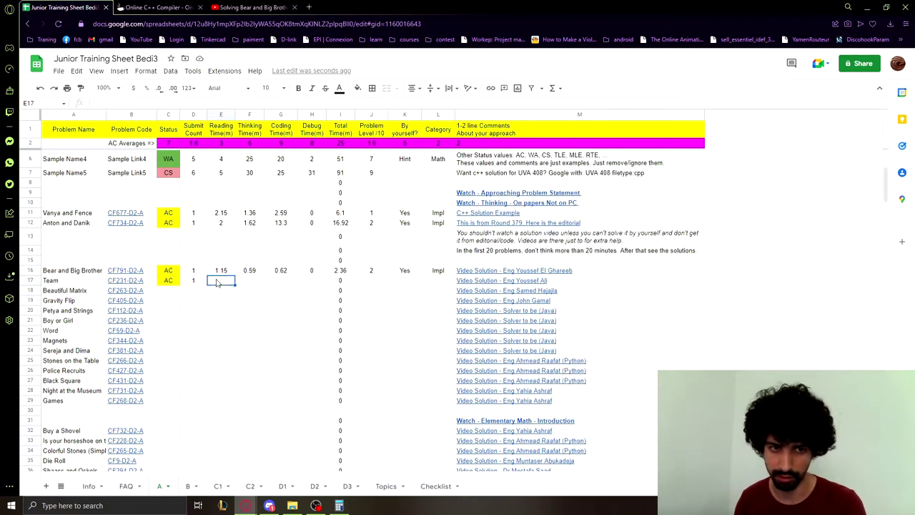
type("1.")
key("alt+Tab")
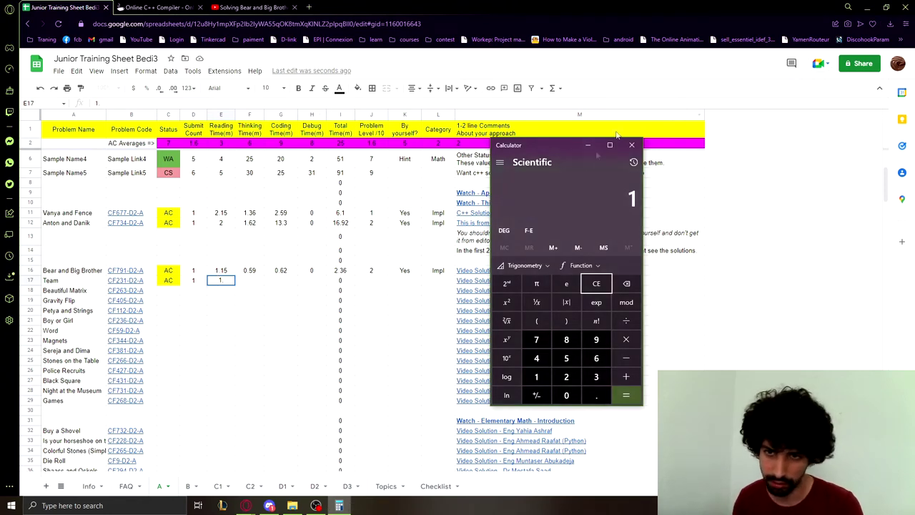
left_click(634, 162)
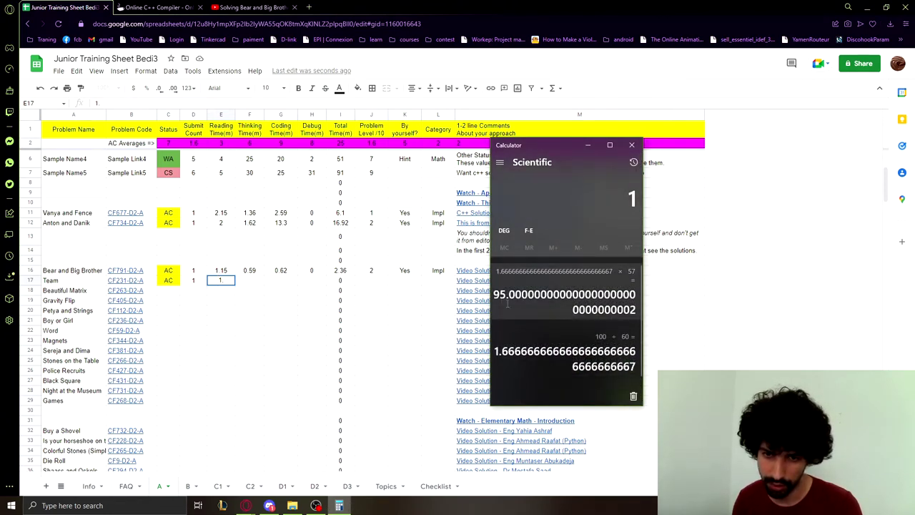
left_click(231, 280)
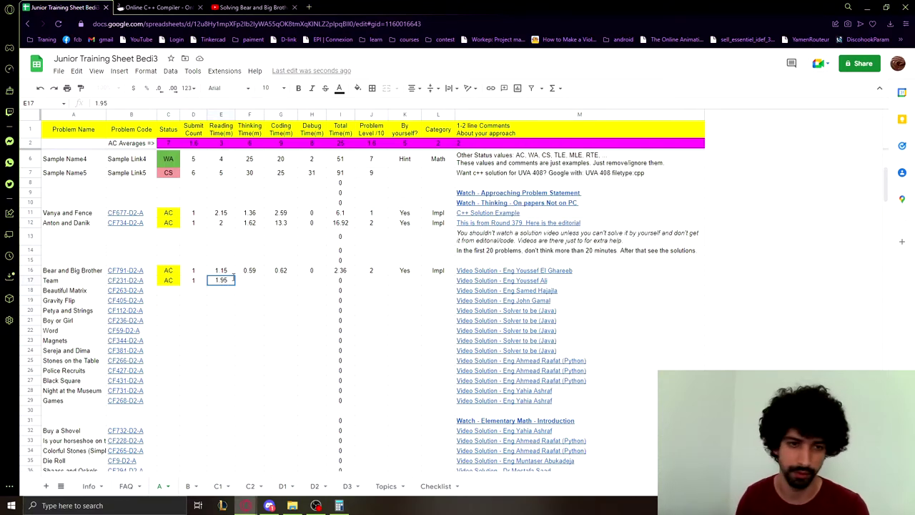
left_click(243, 282)
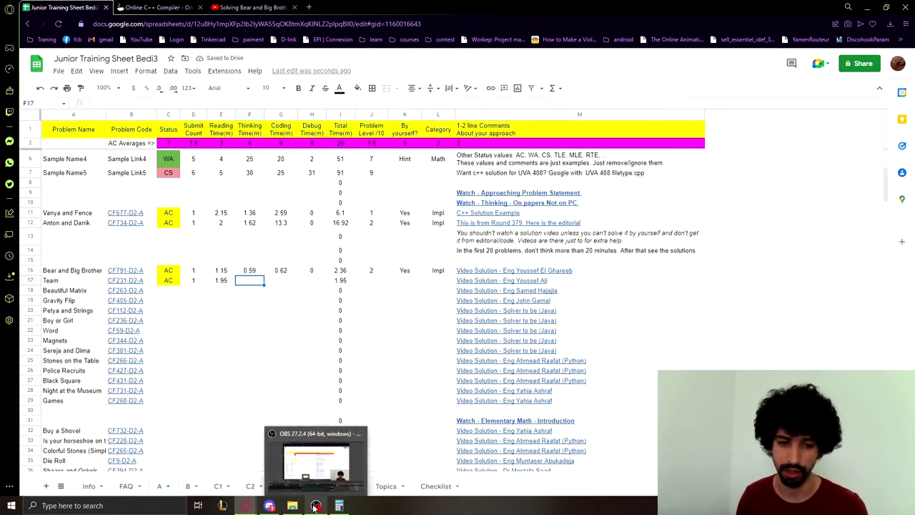
Switch to Calculator and multiply 51 by the conversion factor 1.6666666666666666666666666666667
left_click(339, 505)
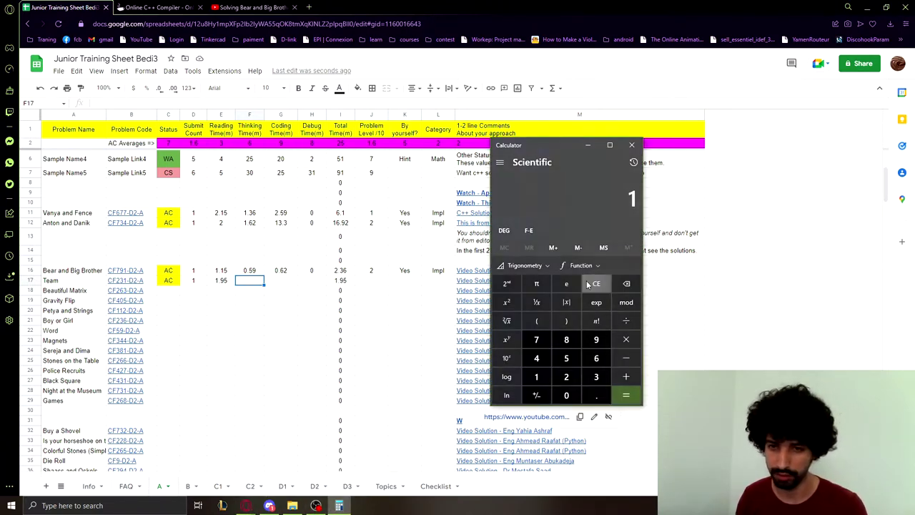
key("BackSpace")
type("51")
type("*")
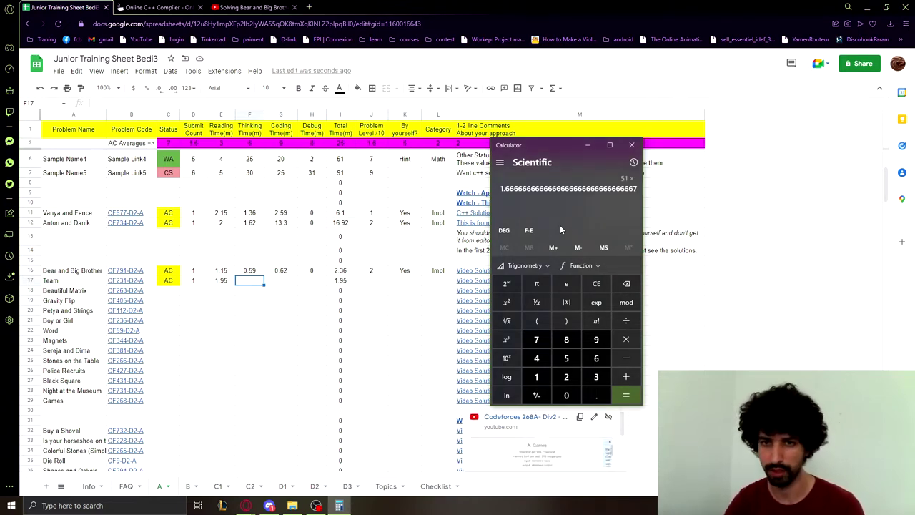
key("ctrl+h")
left_click(563, 211)
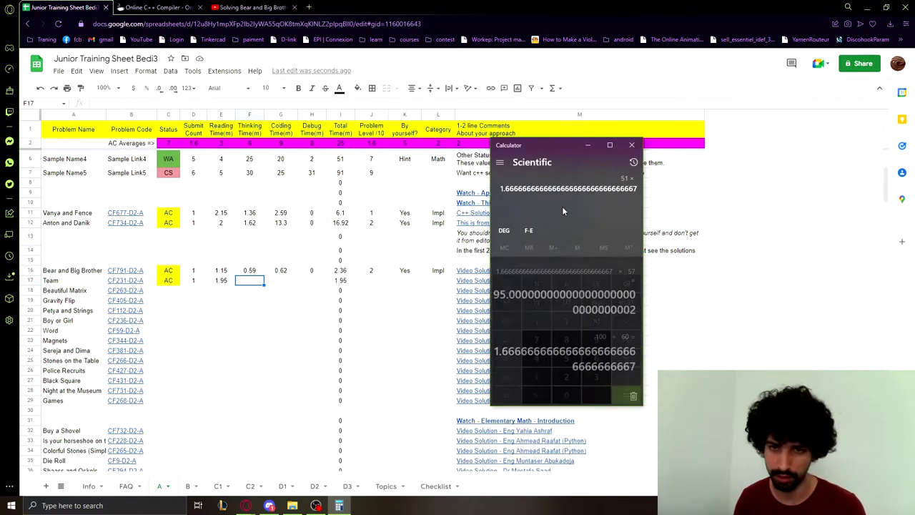
left_click(625, 396)
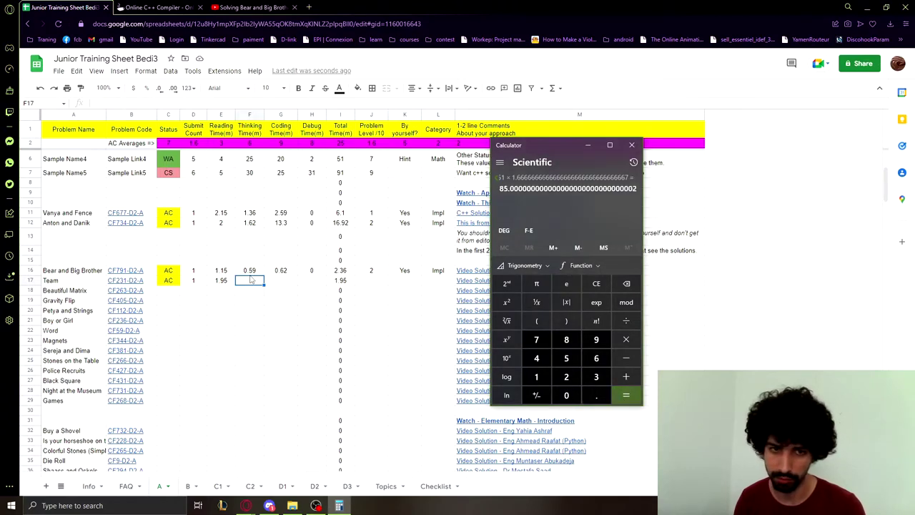
Enter 0.85 as the thinking time for the Team problem in the training sheet
left_click(250, 282)
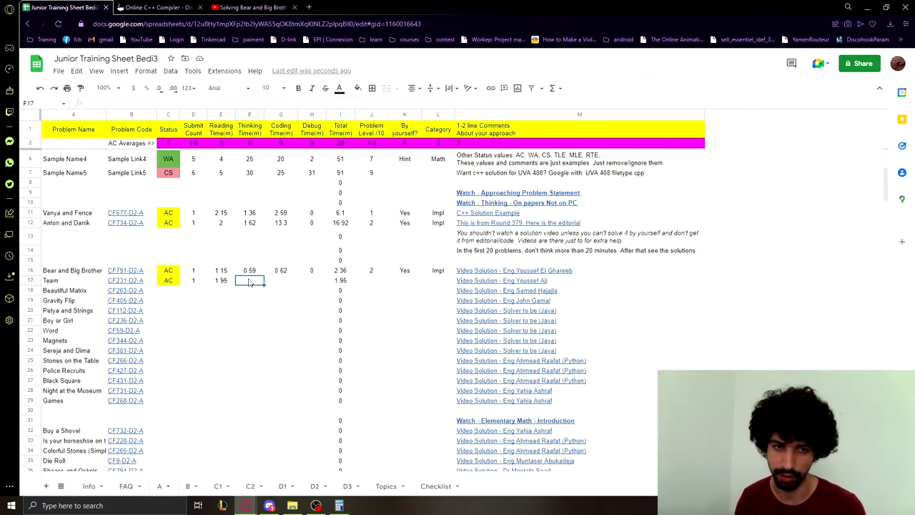
type("0.85")
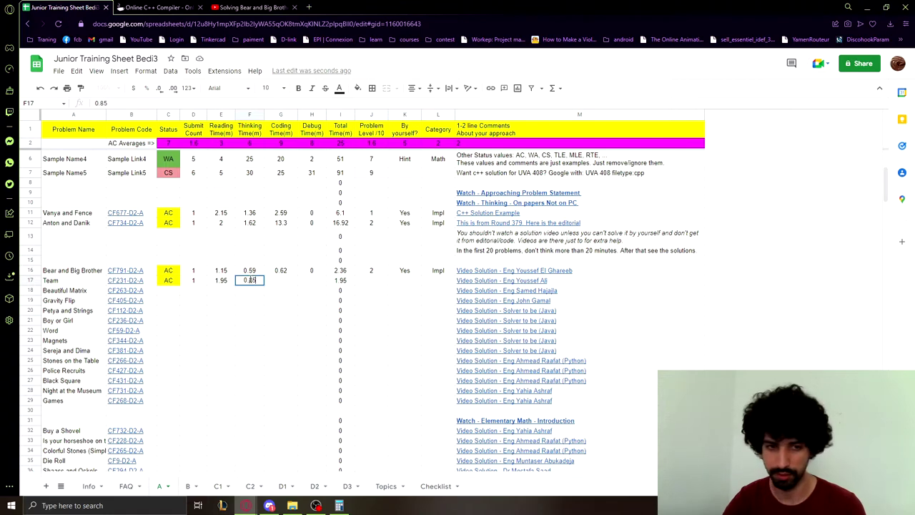
left_click(293, 282)
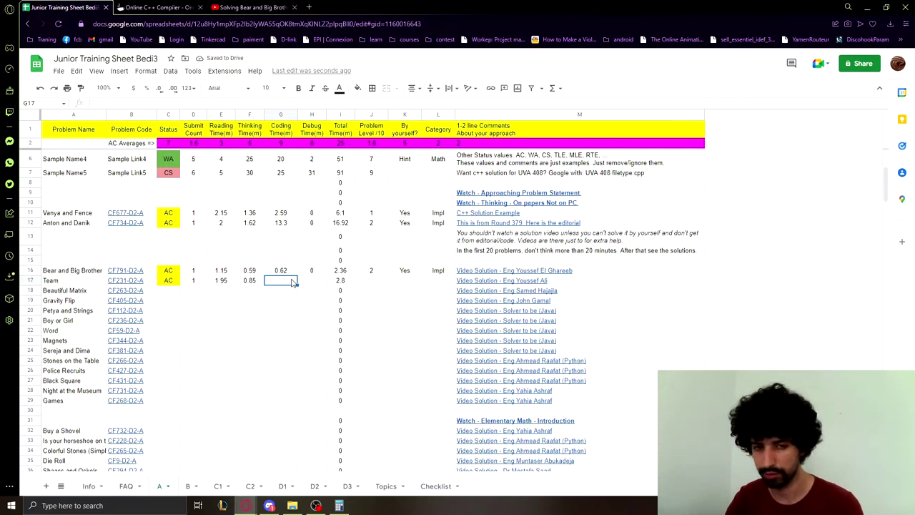
Switch to Calculator, clear the previous result and multiply 7 by 1.6666666666666666666666666666667
key("alt+Tab")
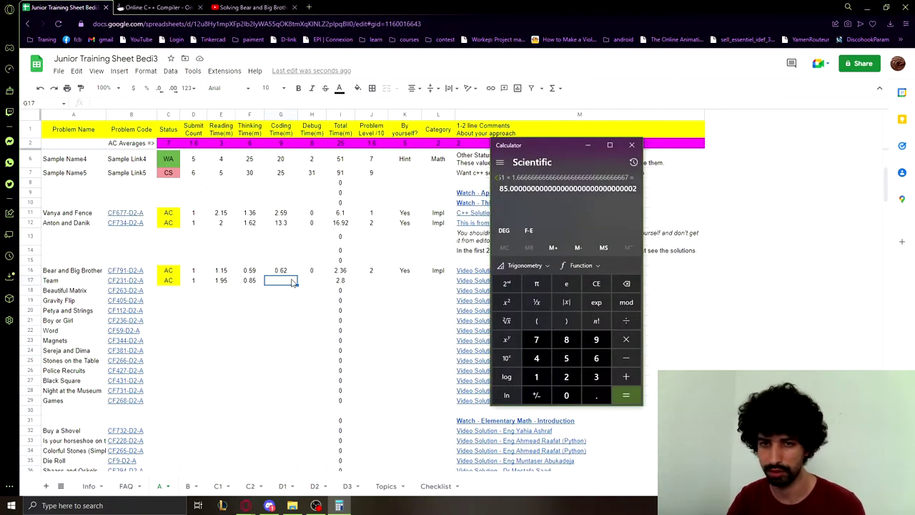
key("Escape")
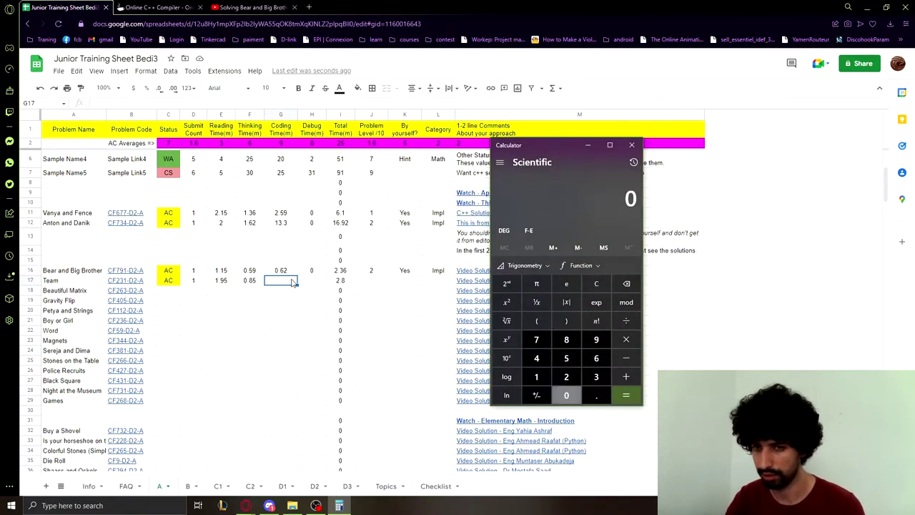
type("7")
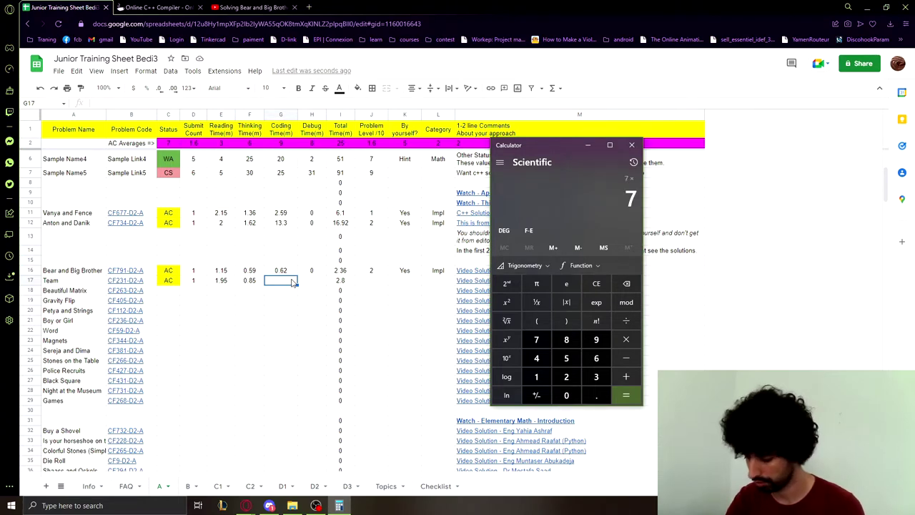
type("1.6666666666666666666666666666667")
key("Return")
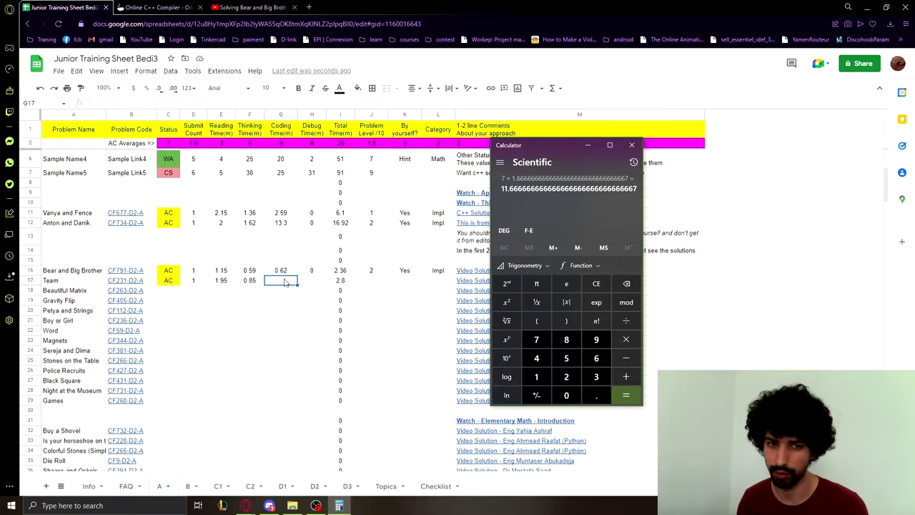
Enter 2,12 as the coding time for the Team problem in the training sheet
left_click(285, 281)
type("2")
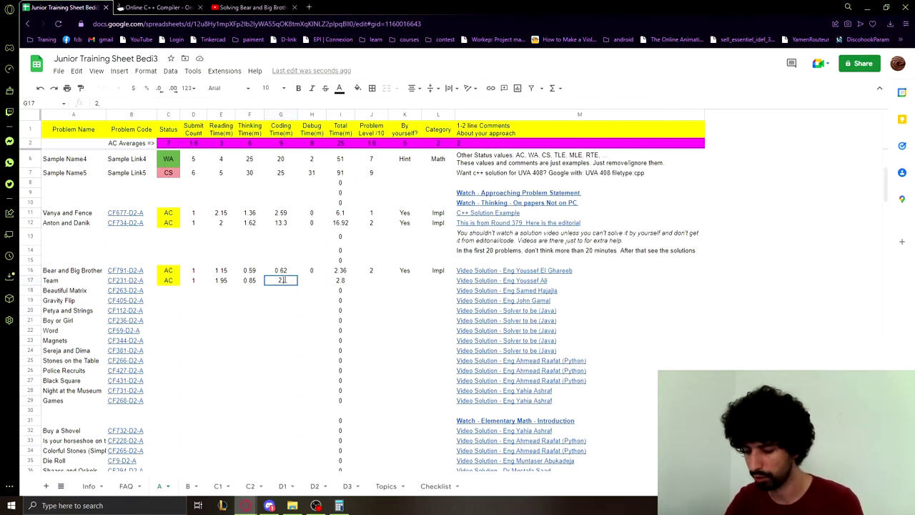
type(".18")
key("Return")
key("alt+Tab")
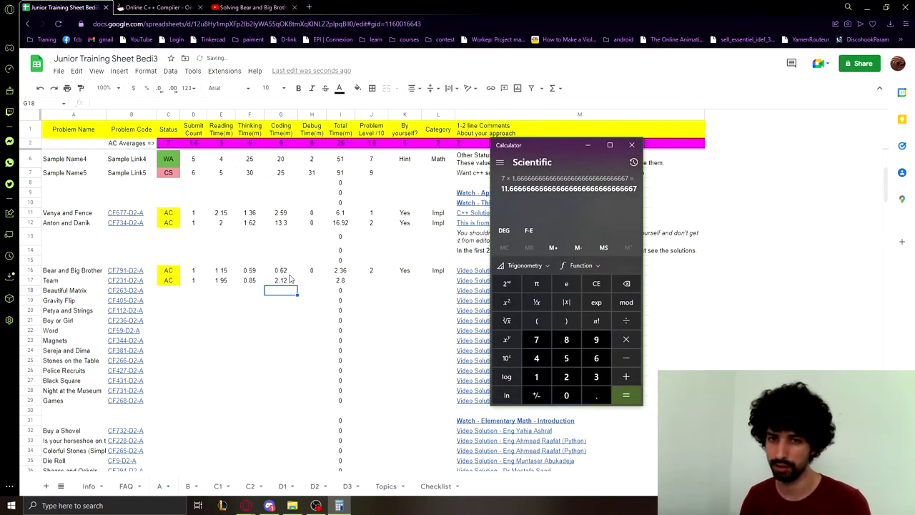
key("alt+Tab")
Enter 0 as the debug time for the Team problem
left_click(312, 285)
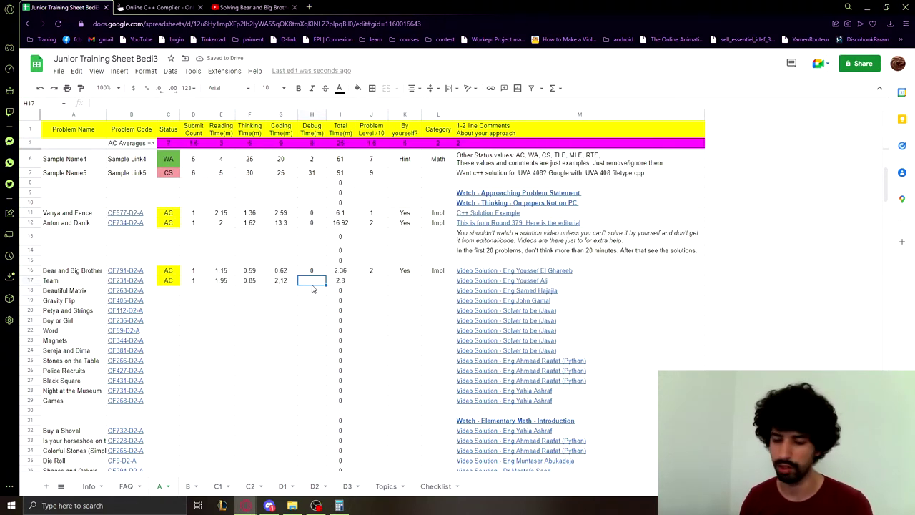
type("02")
key("BackSpace")
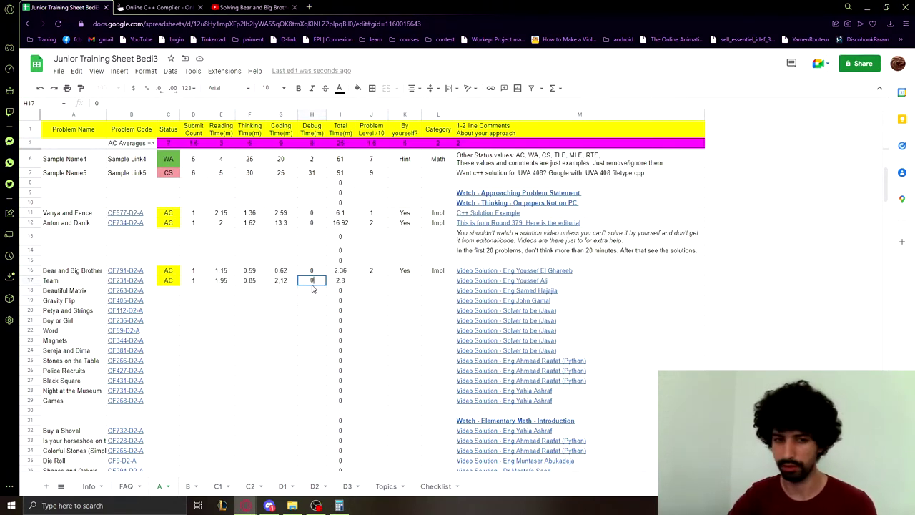
left_click(379, 291)
key("Up")
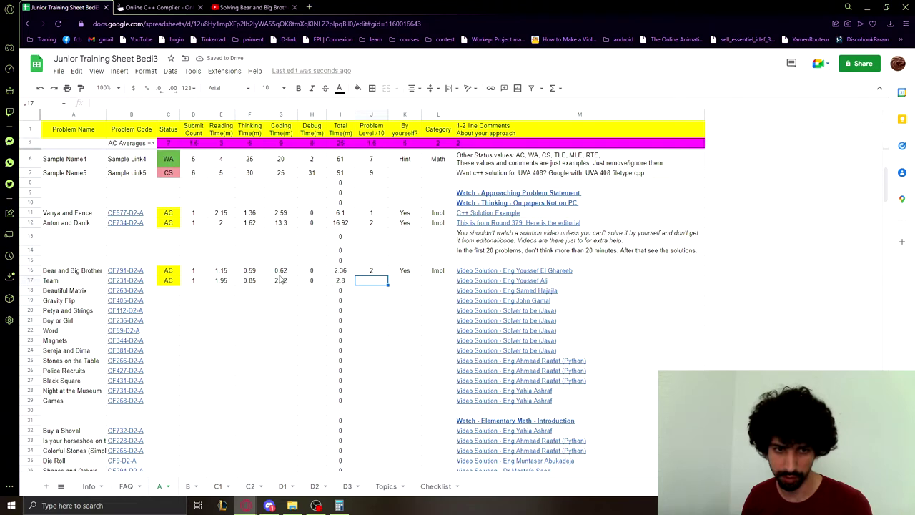
Check the Team problem's total time formula and correct its coding time to 2.12, replacing the comma with a decimal point
left_click(346, 281)
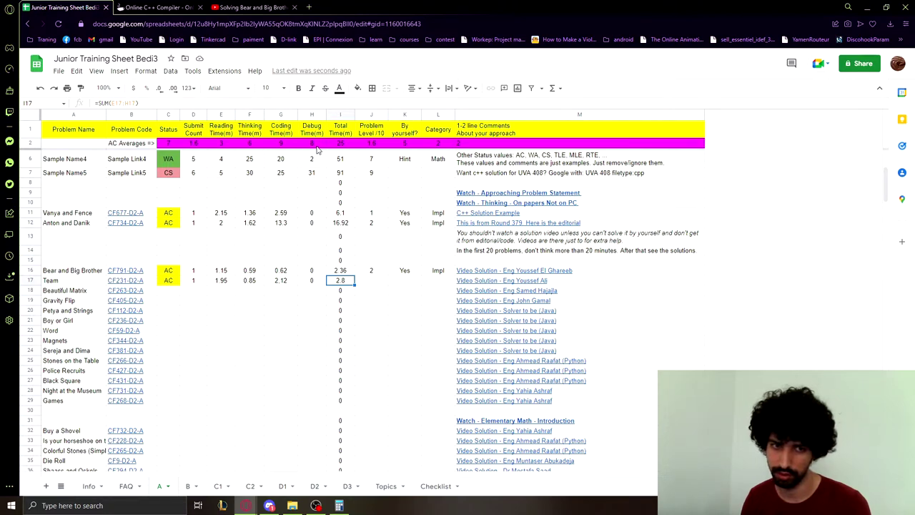
left_click(281, 282)
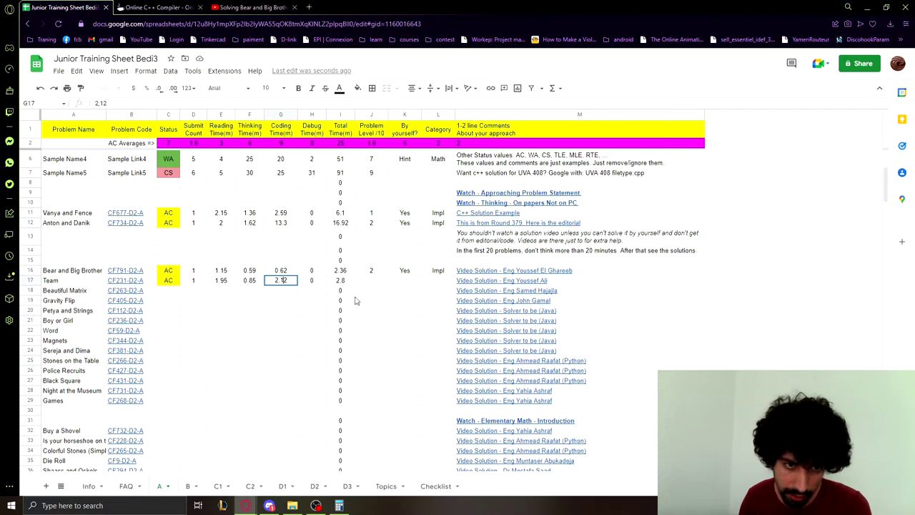
key("BackSpace")
type(".")
key("Return")
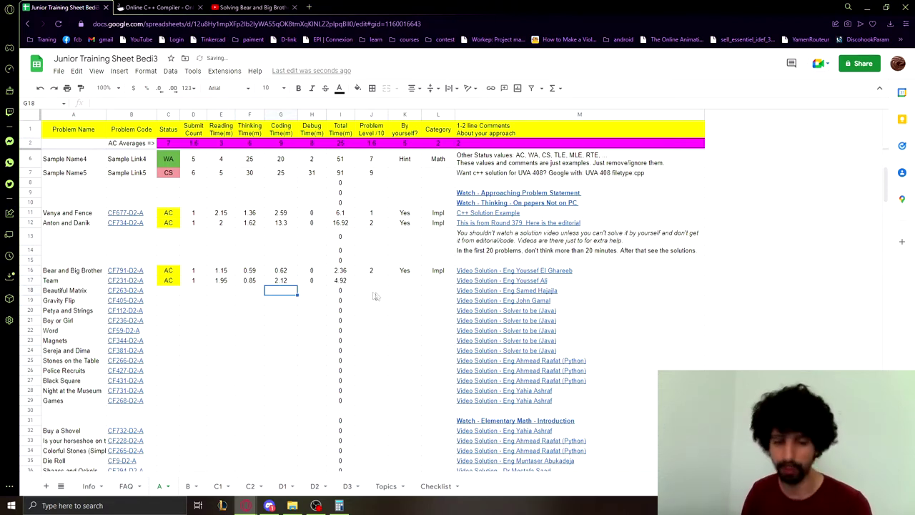
Enter 2 as the problem level for the Team problem
left_click(369, 281)
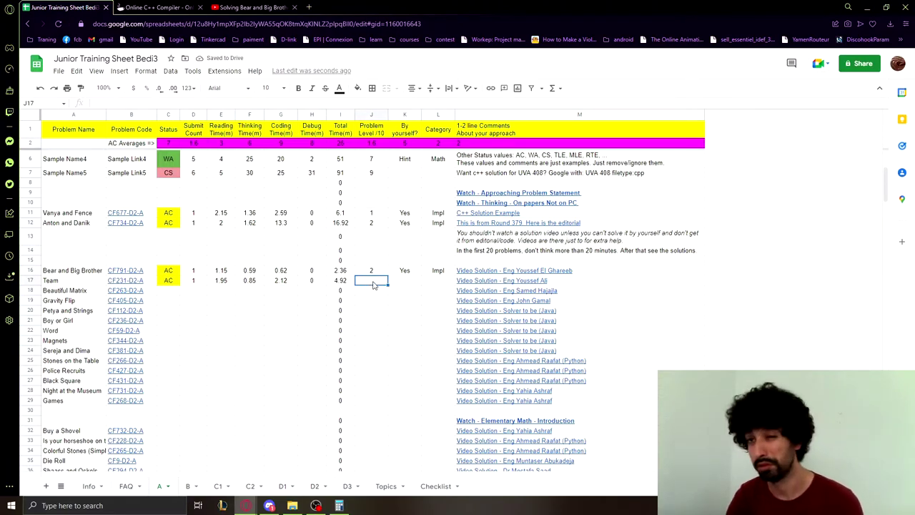
type("2")
key("Tab")
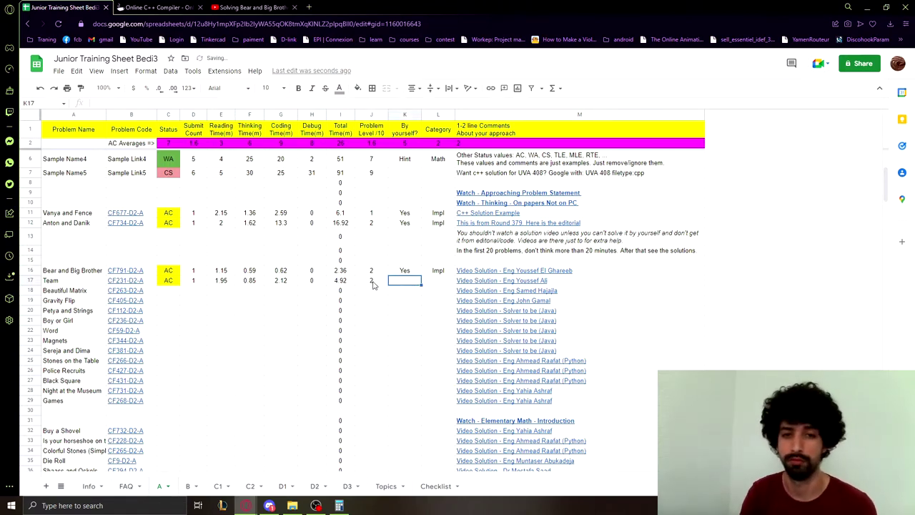
Enter Yes under By yourself and Impl as the category for the Team problem
type("Yes")
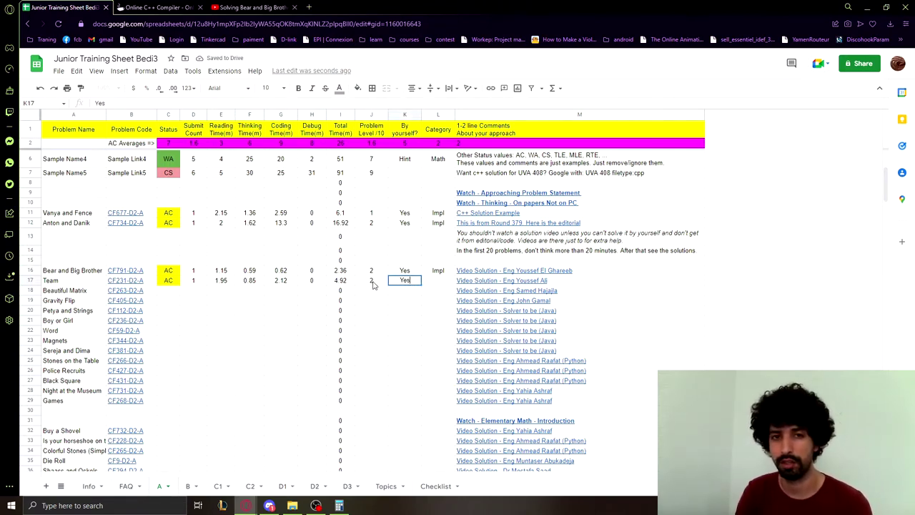
key("Tab")
type("I")
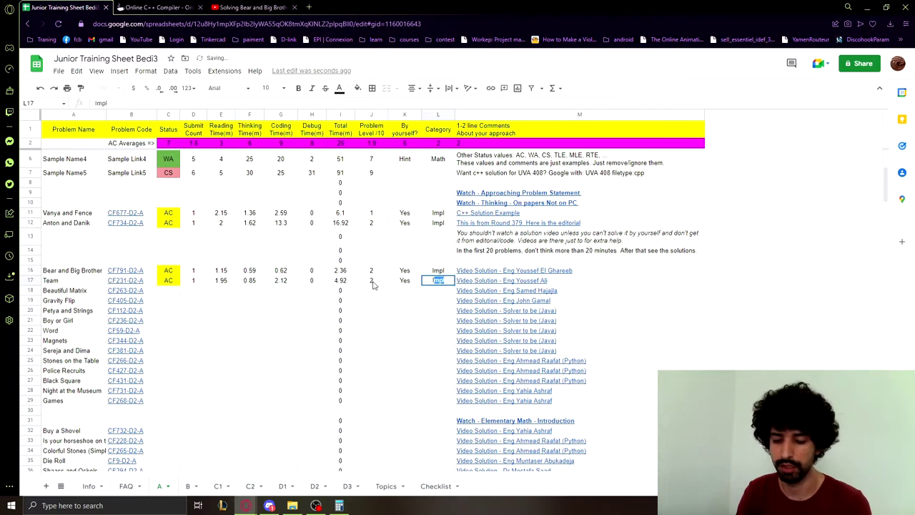
type("m")
key("Tab")
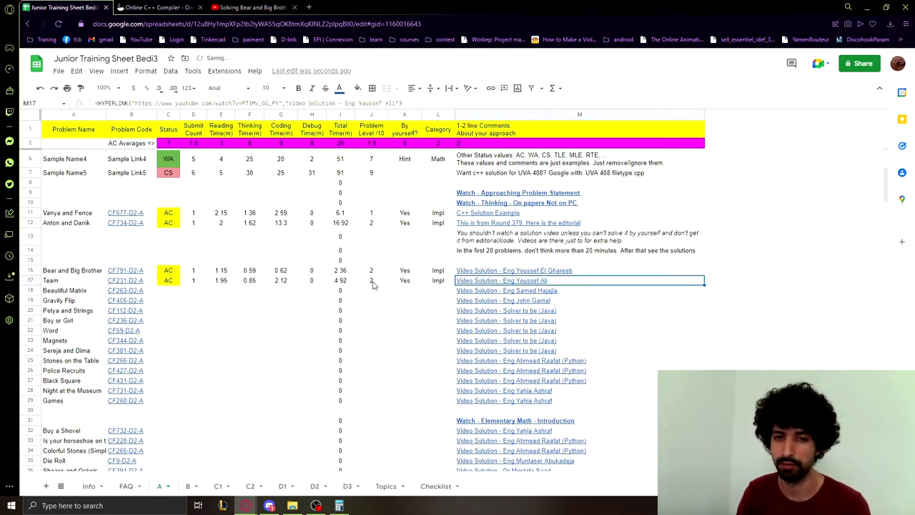
left_click(171, 290)
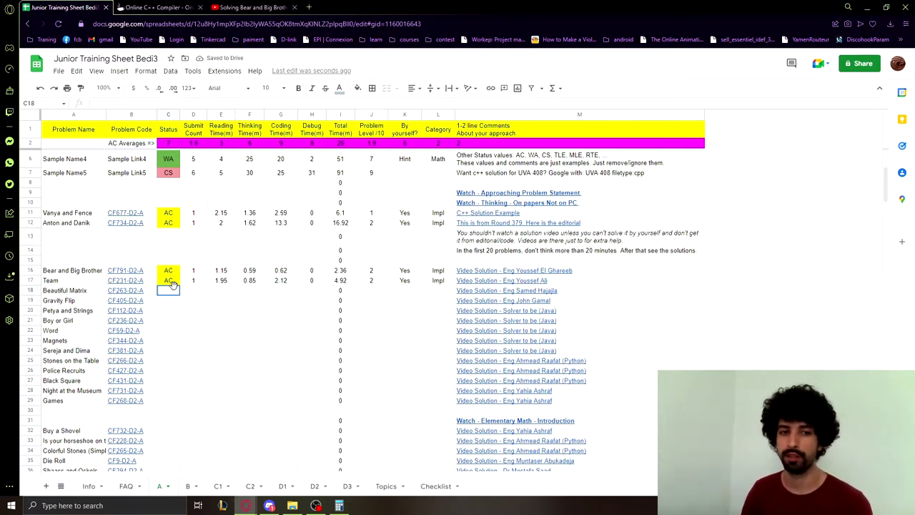
View the code in the YouTube video of the first Bear and Big Brother attempt, enlarged and in full screen
left_click(92, 271)
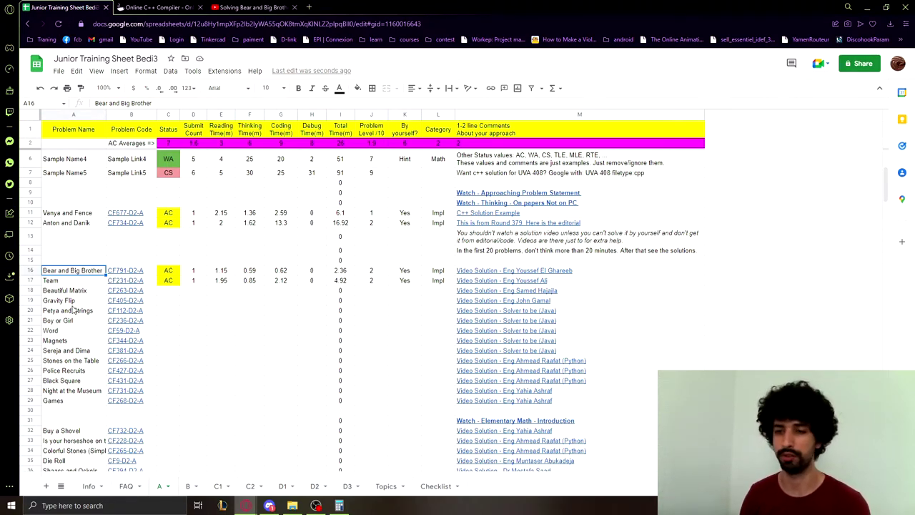
left_click(250, 7)
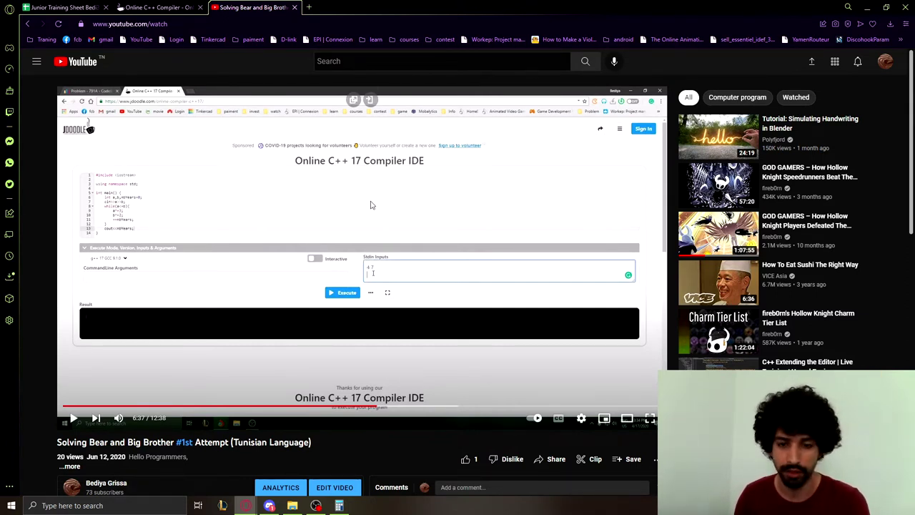
key("ctrl+plus")
key("ctrl+plus")
key("ctrl+plus")
key("ctrl+plus")
key("ctrl+plus")
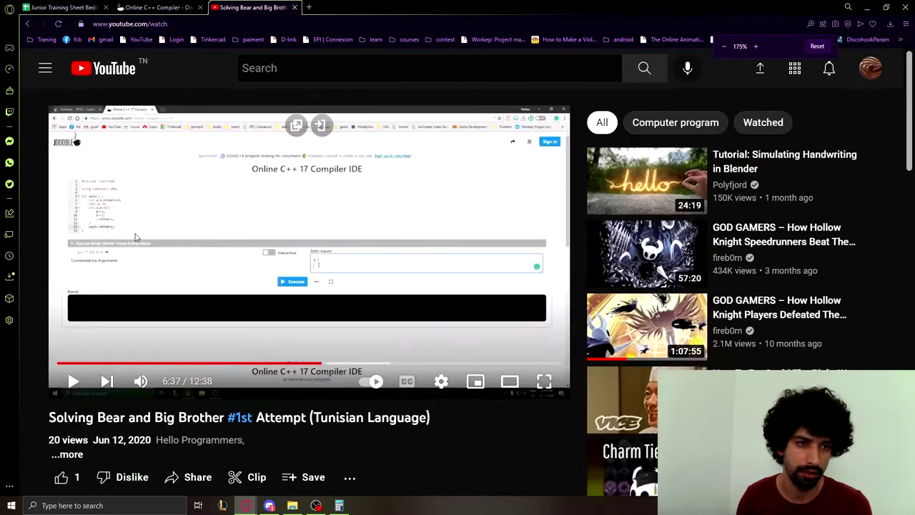
key("ctrl+minus")
key("ctrl+minus")
key("ctrl+minus")
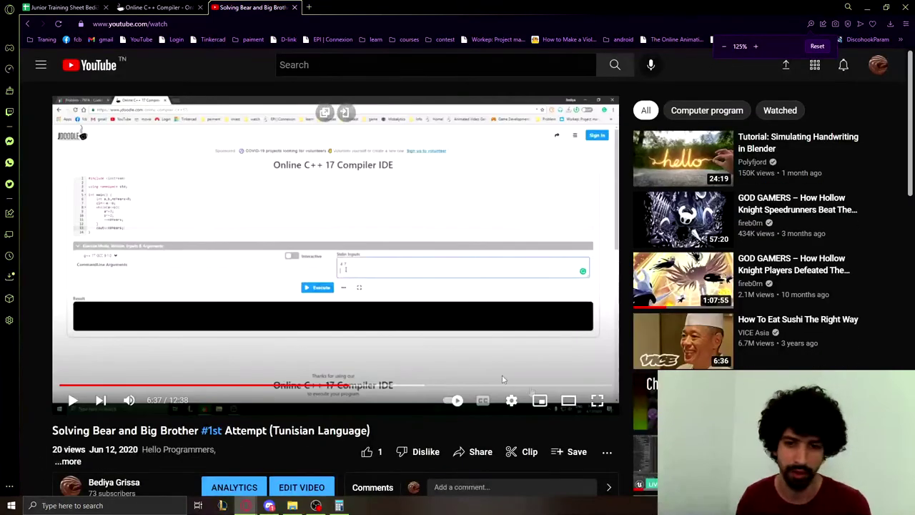
left_click(597, 401)
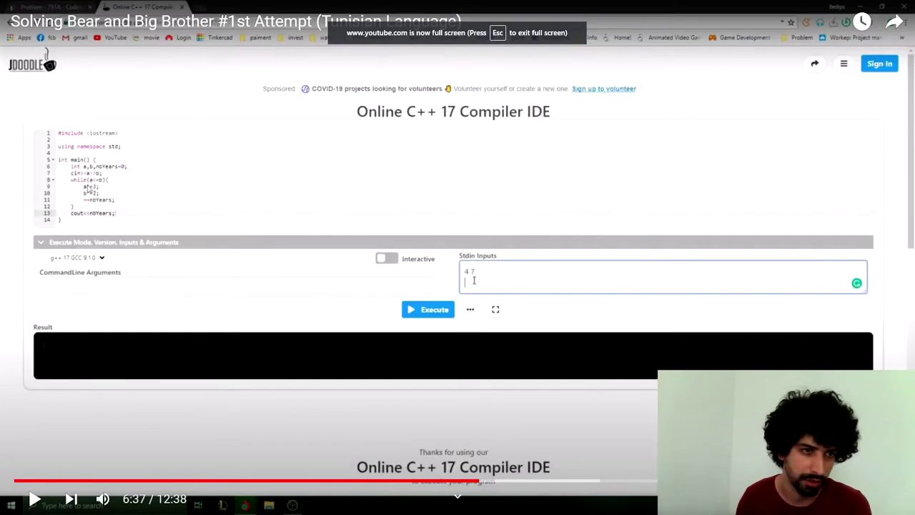
key("Escape")
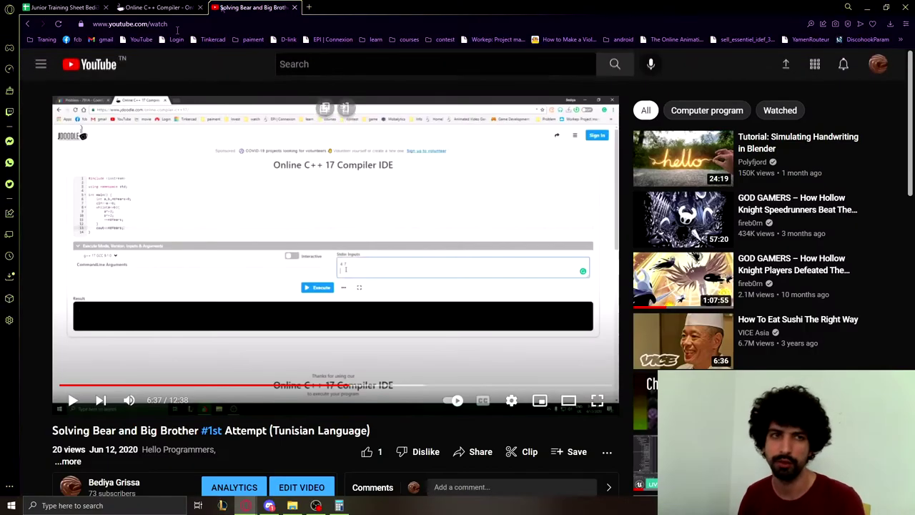
Examine the current C++ solution of Bear and Big Brother in the online compiler
left_click(159, 8)
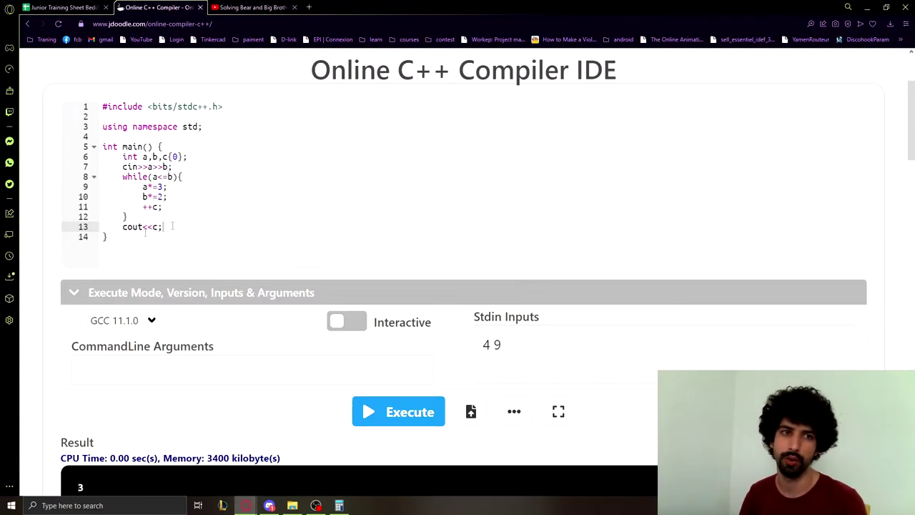
left_click_drag(207, 244, 102, 107)
left_click(278, 207)
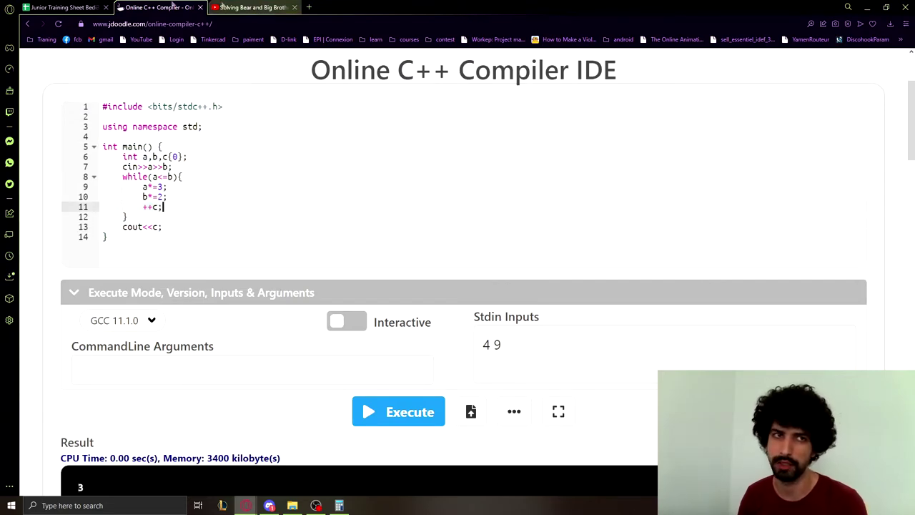
Return to the training sheet and open the Beautiful Matrix problem, CF263-D2-A, to read its statement
left_click(86, 7)
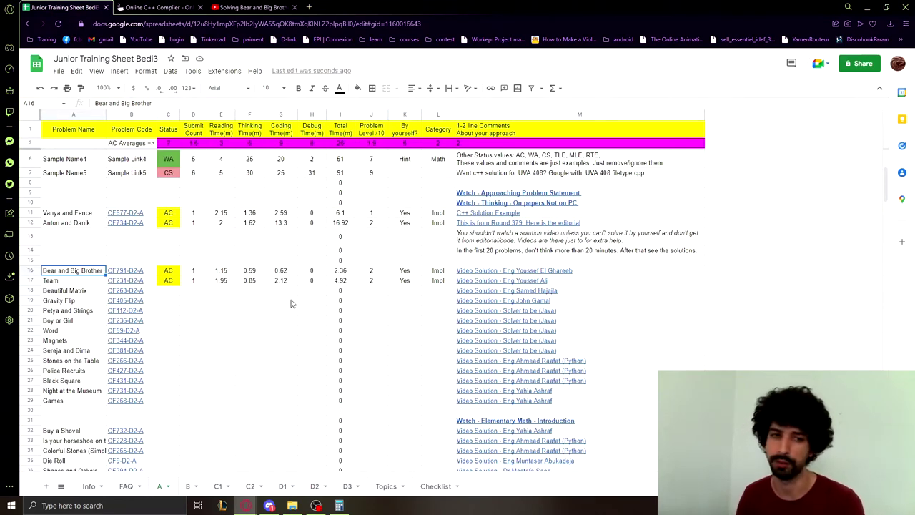
mouse_move(125, 293)
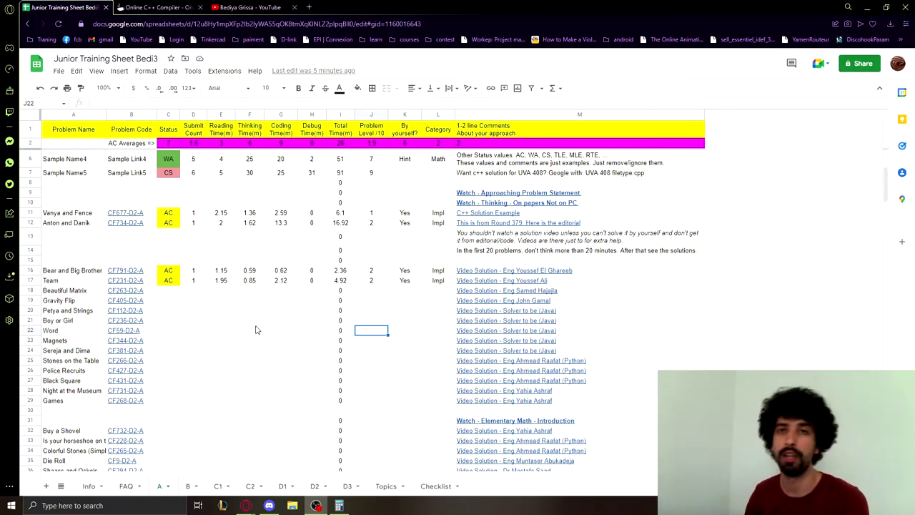
left_click(134, 291)
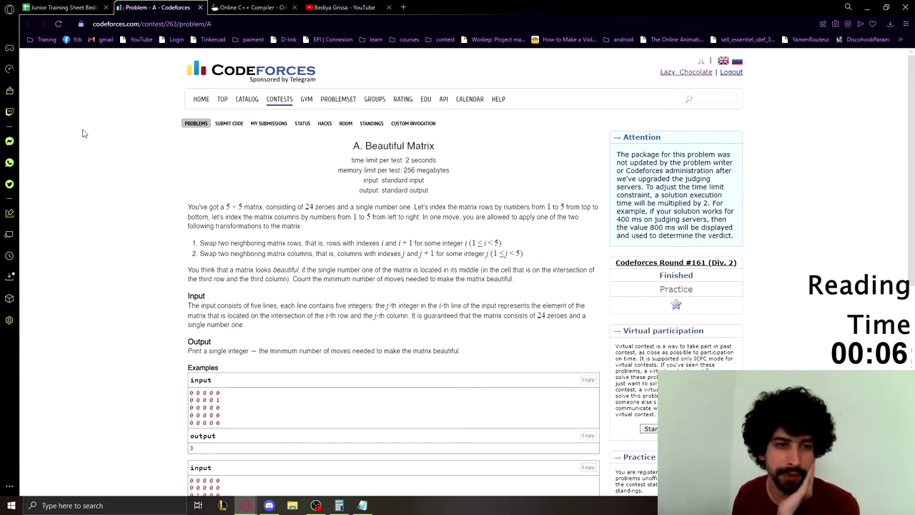
scroll(215, 193, "down", 1)
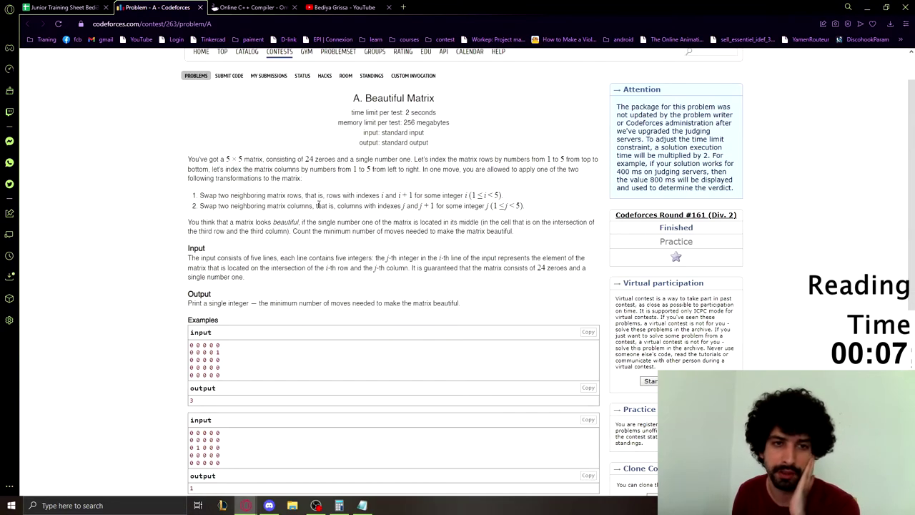